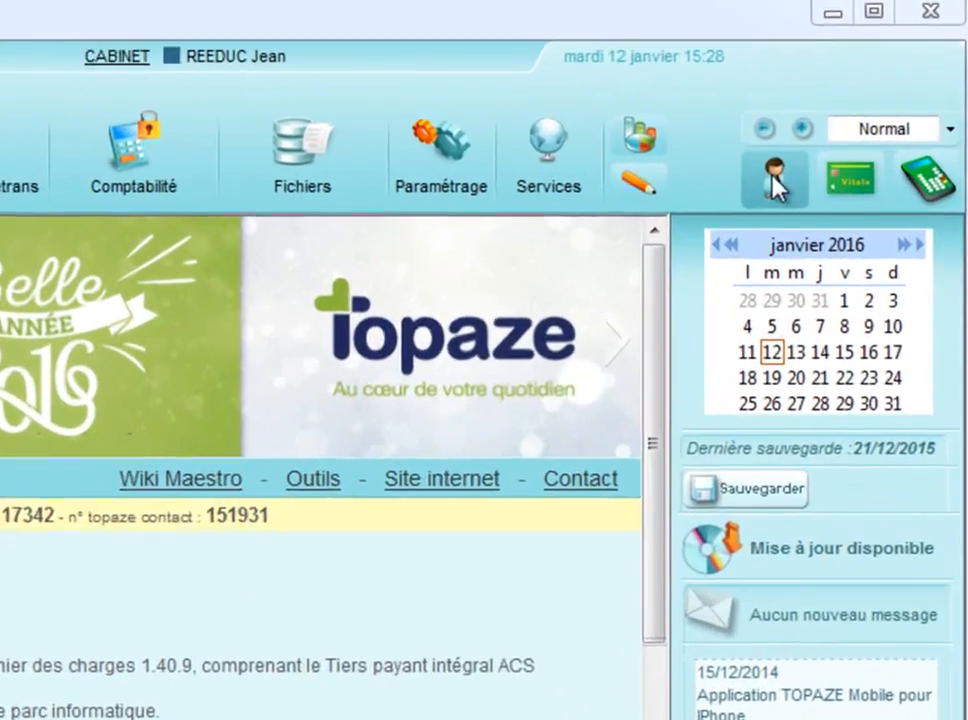
Search the patient list for DES and open the prescriptions of the female patient found.
click(847, 110)
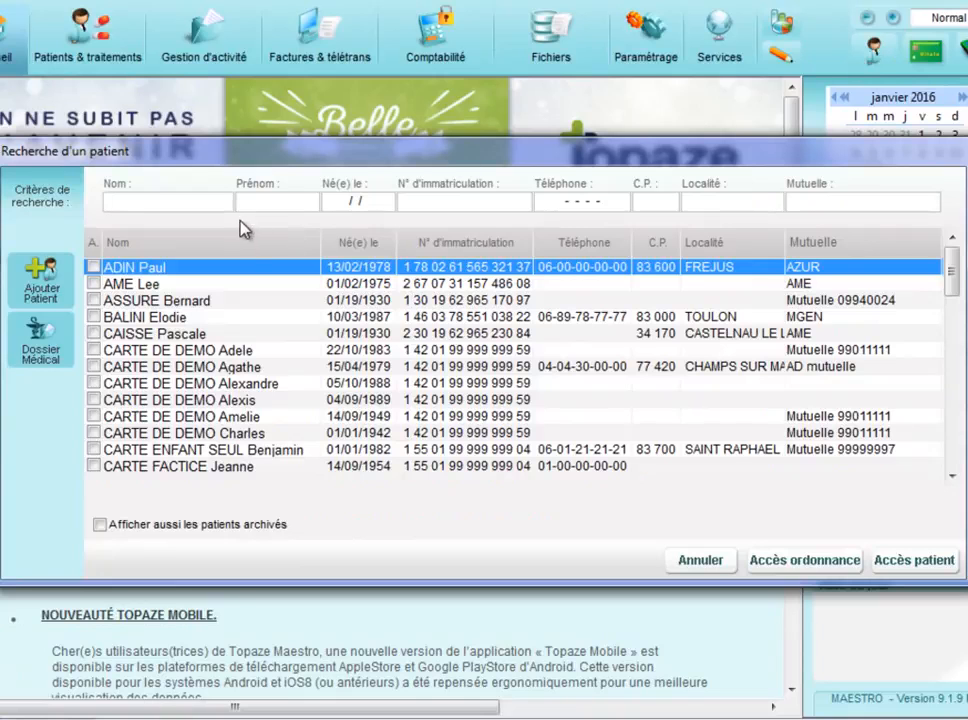
text(DES)
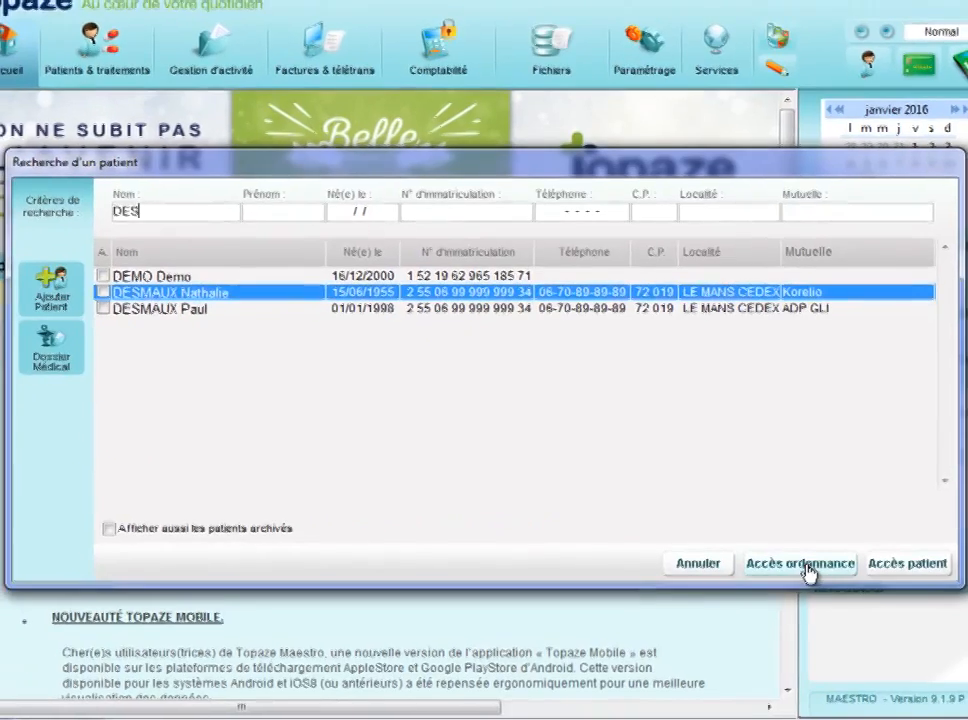
click(810, 564)
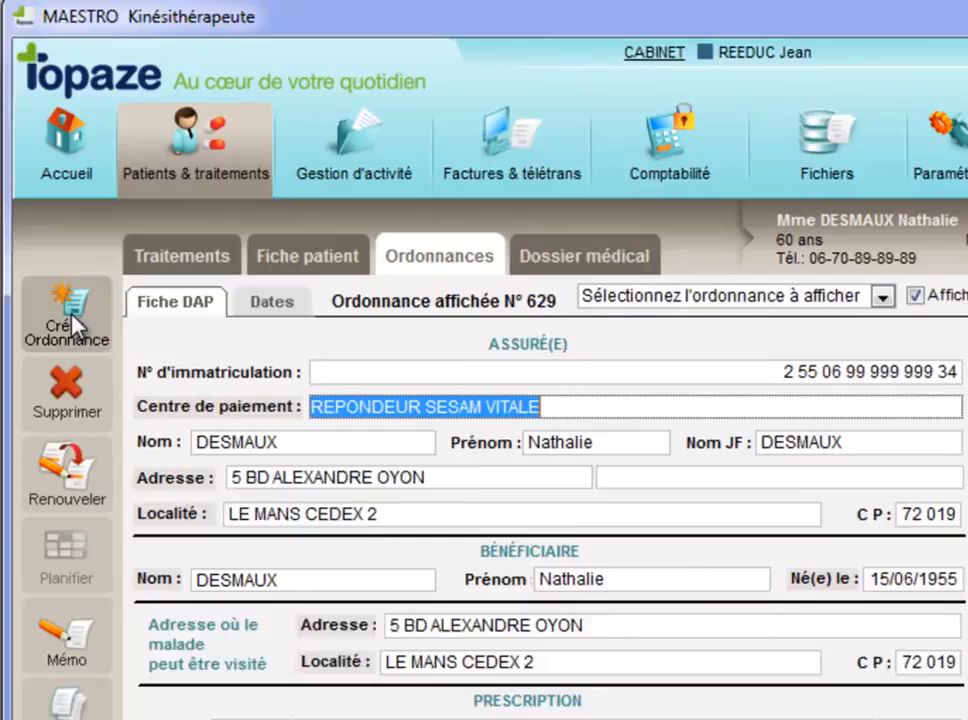
Create a new prescription for the patient and unload the billing context from the card reader.
click(62, 330)
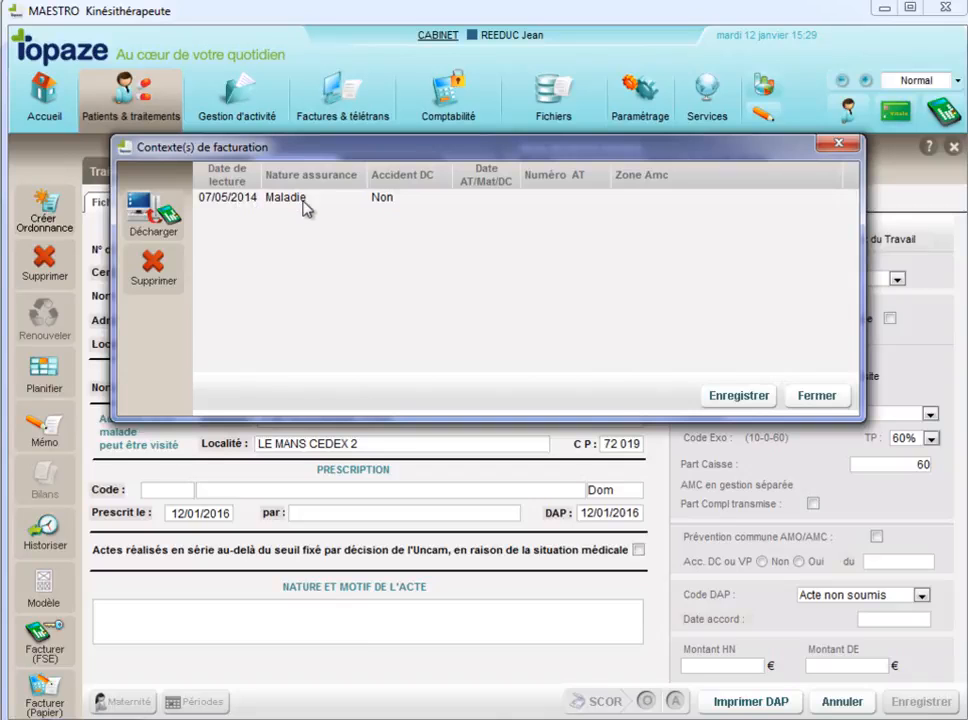
click(153, 215)
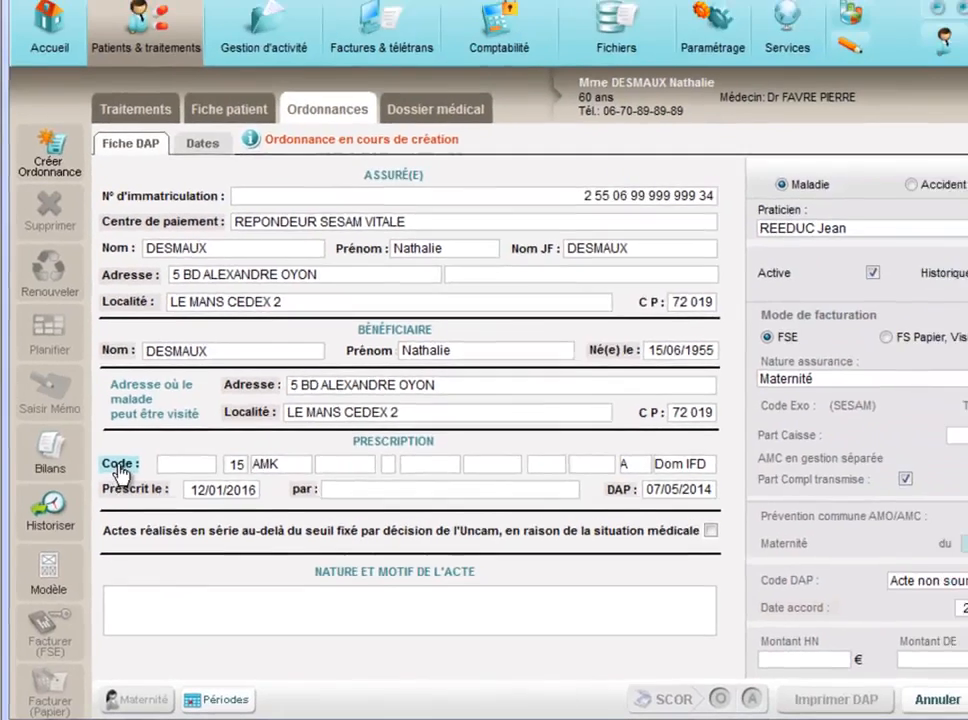
Enter the care code REECP DAP, external ankle-foot sprain rehabilitation, from the reference nomenclature's Chapitre V.
click(140, 419)
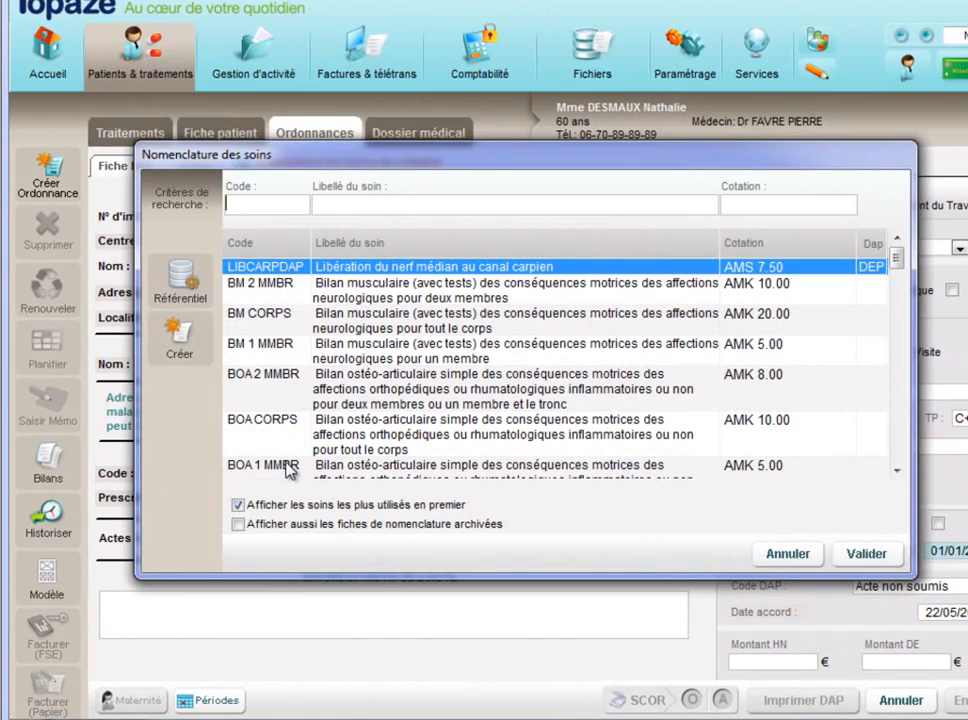
click(184, 289)
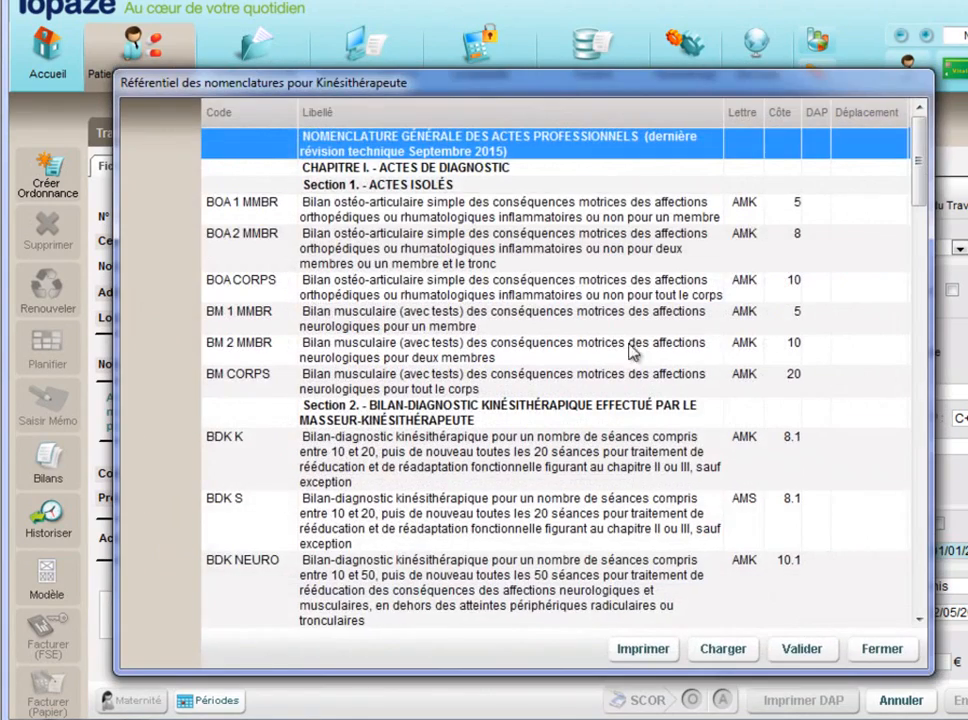
drag(922, 182, 920, 557)
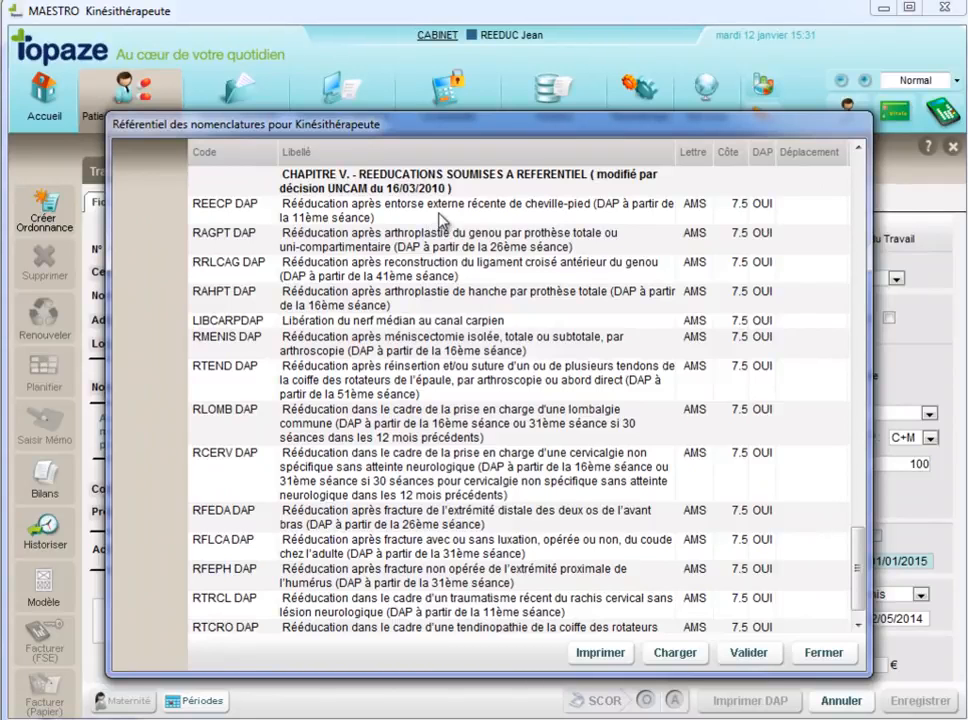
click(441, 217)
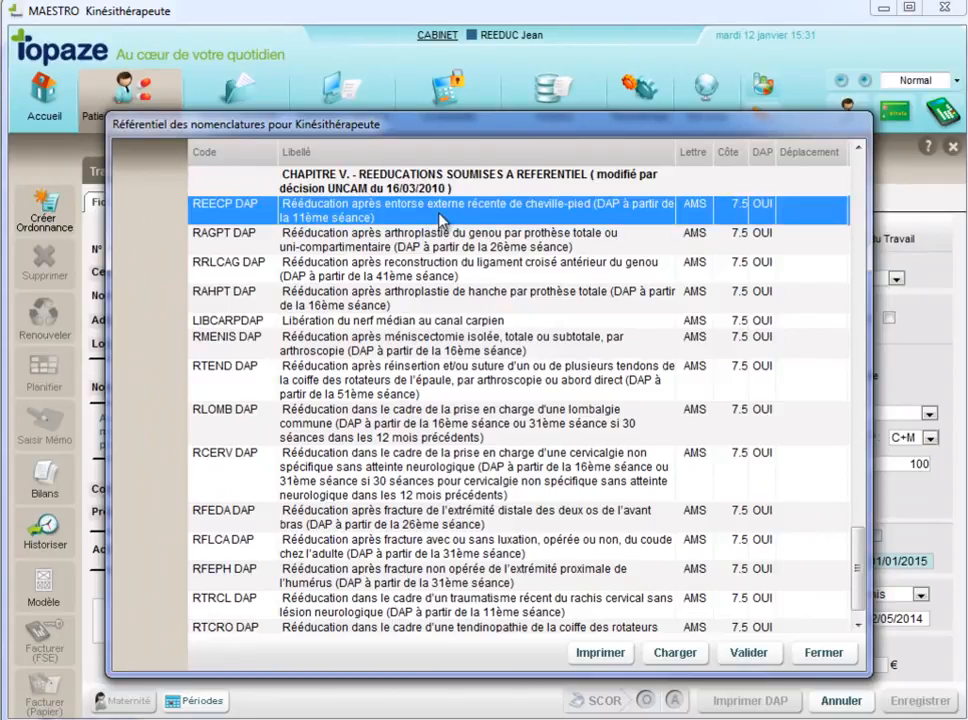
click(750, 653)
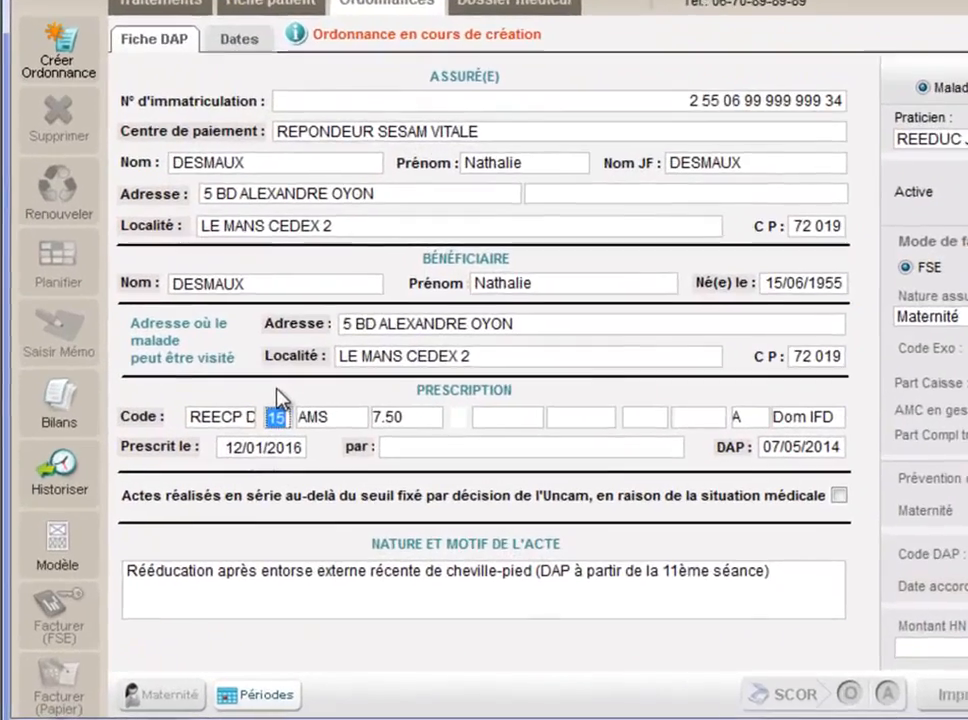
Set the prescribed number of sessions to 10 and the place of care to Cab.
text(10)
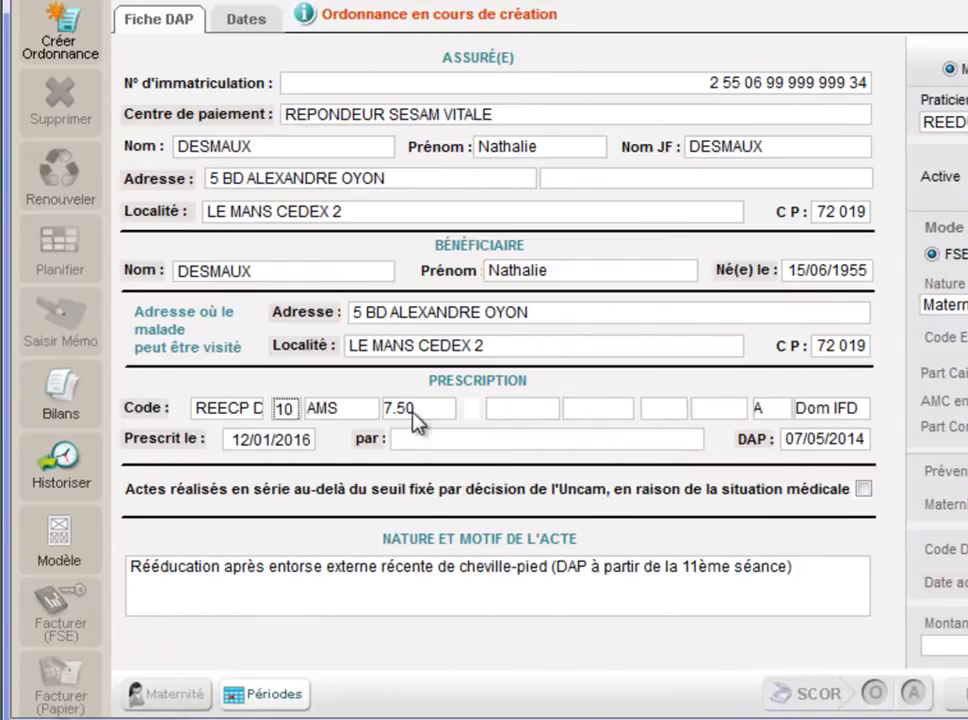
click(826, 414)
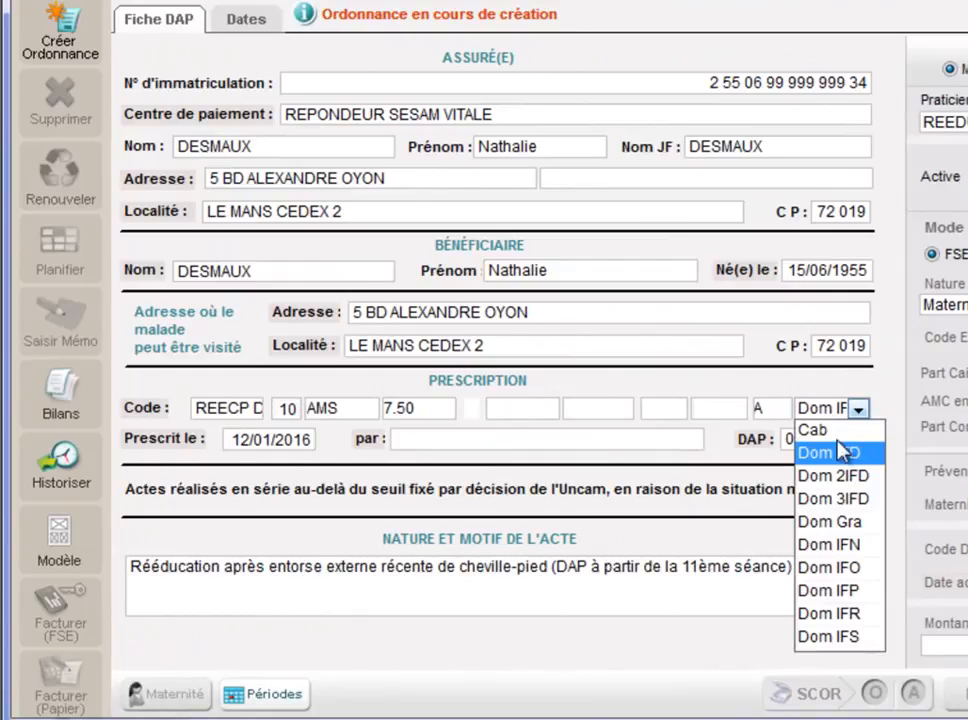
click(818, 430)
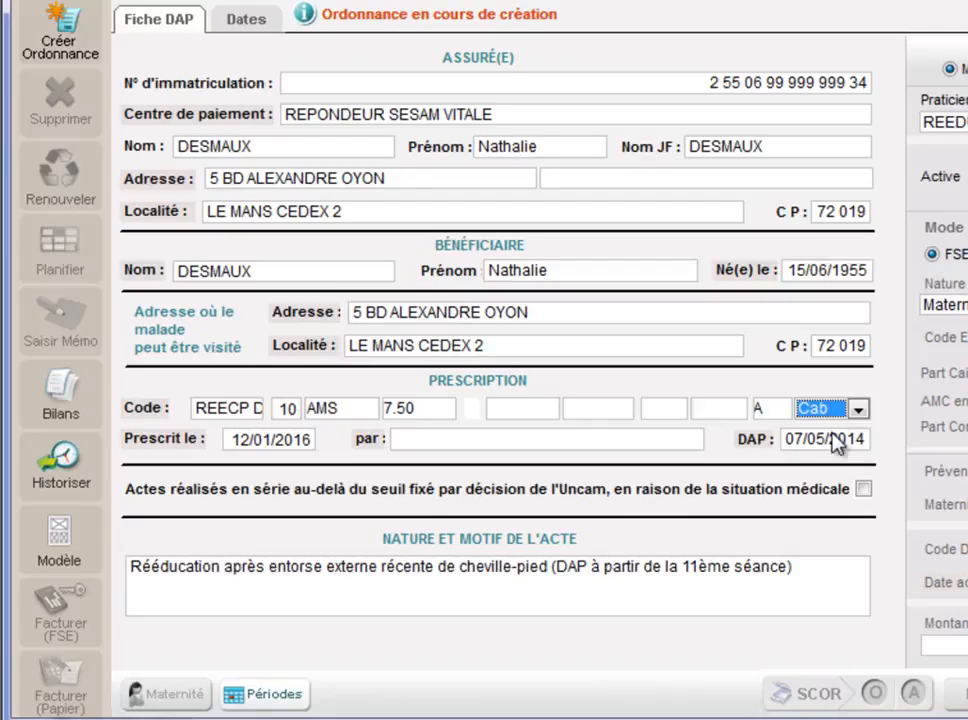
Set the prescription date to 12/01/2016 using the calendar.
click(257, 442)
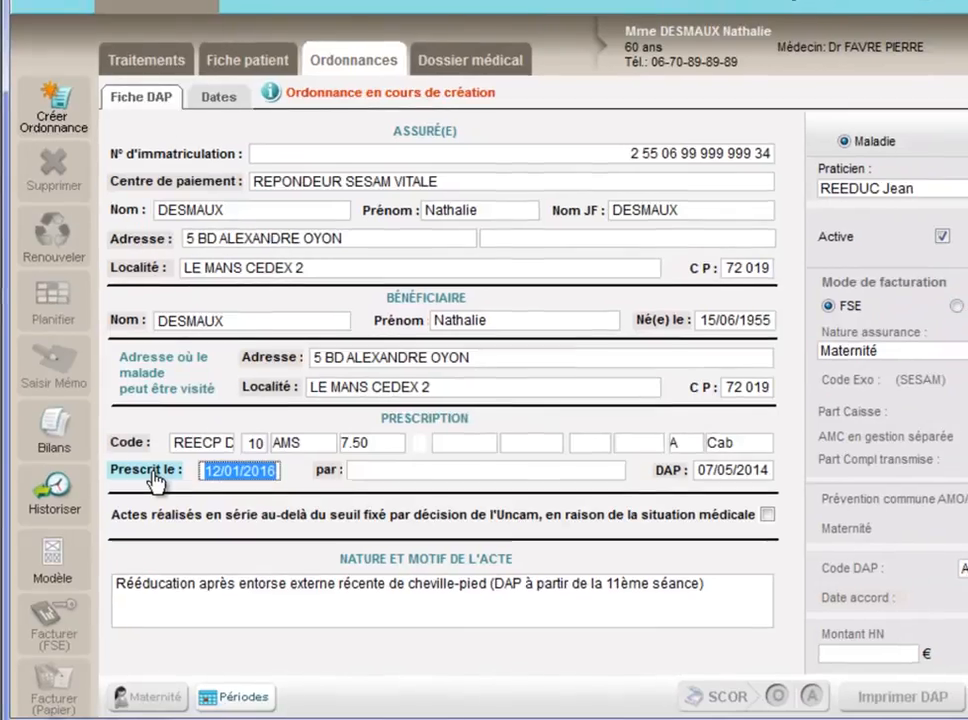
click(172, 448)
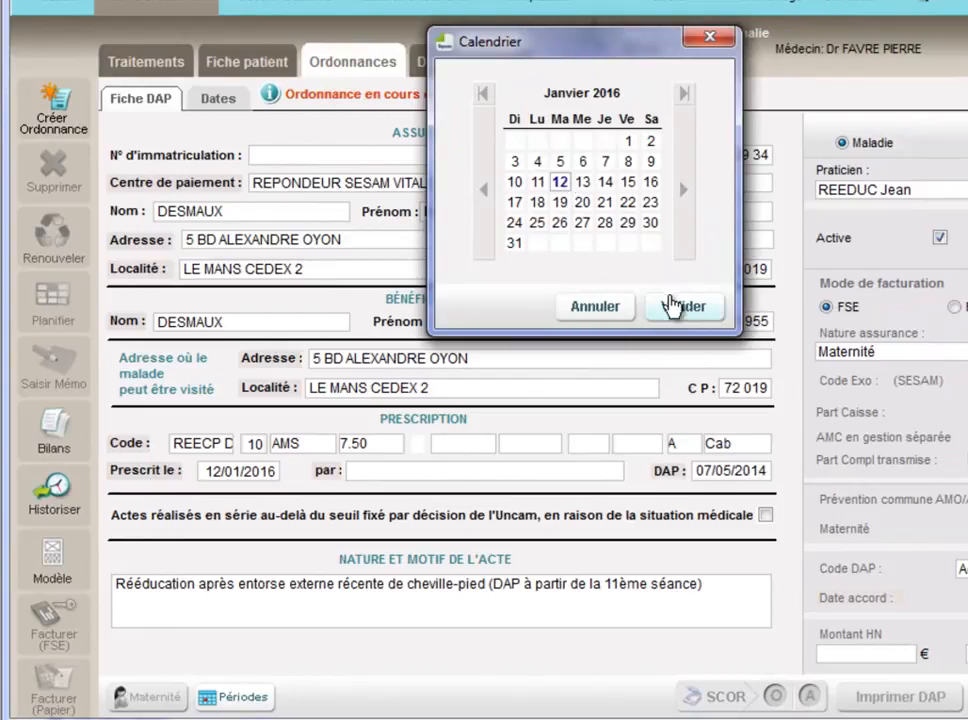
click(678, 308)
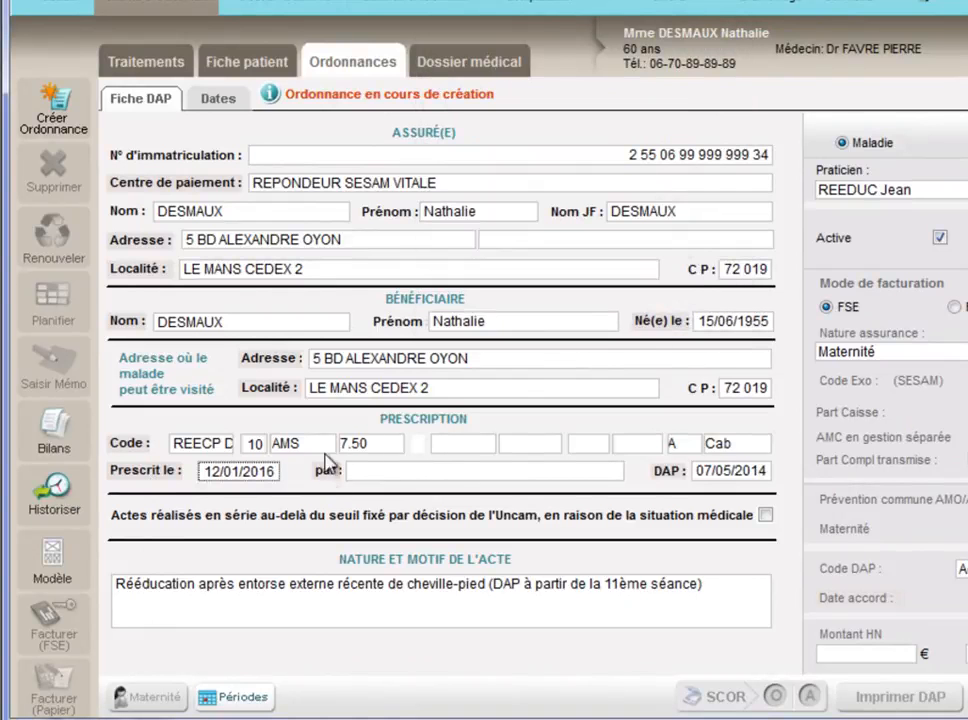
Choose the patient's attending doctor (Omnipraticien) as prescriber and set the DAP date to 12/01/2016.
click(325, 471)
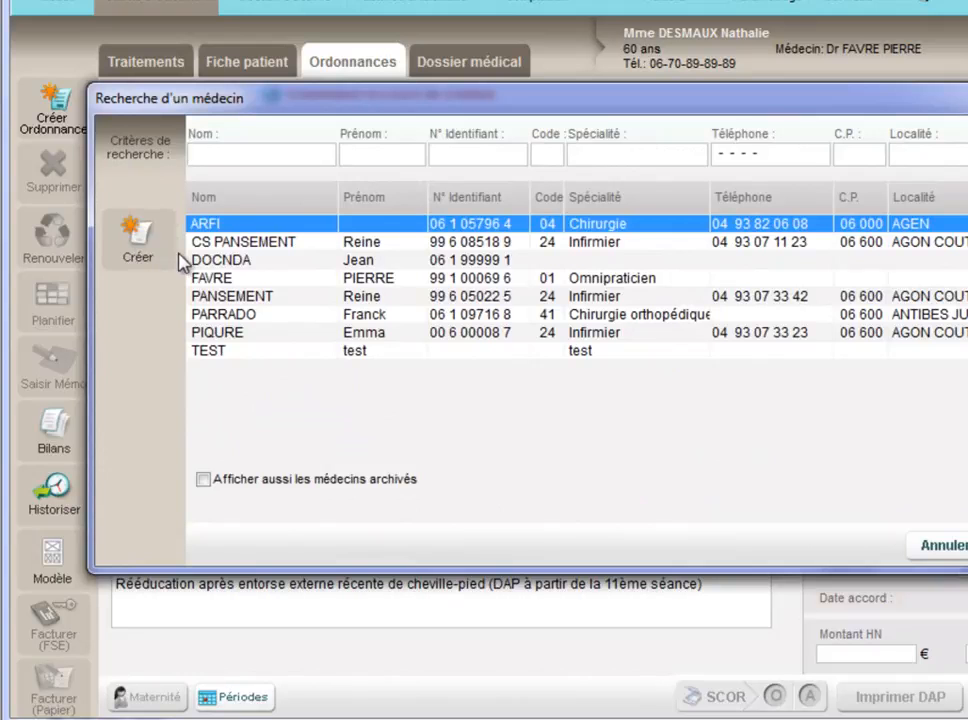
double_click(252, 281)
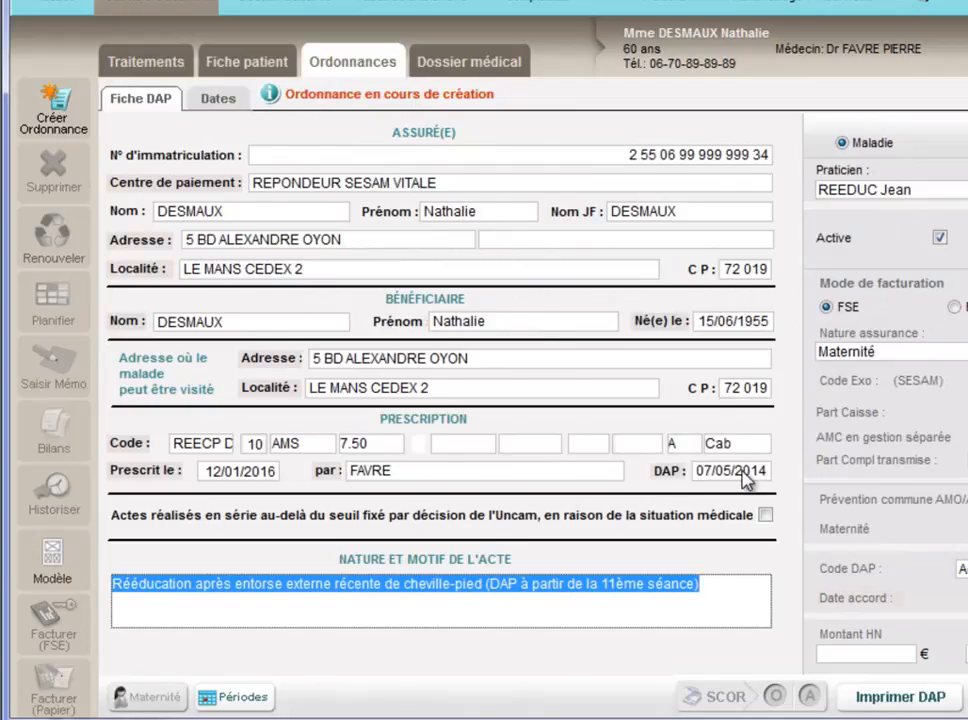
click(728, 468)
text(12012016)
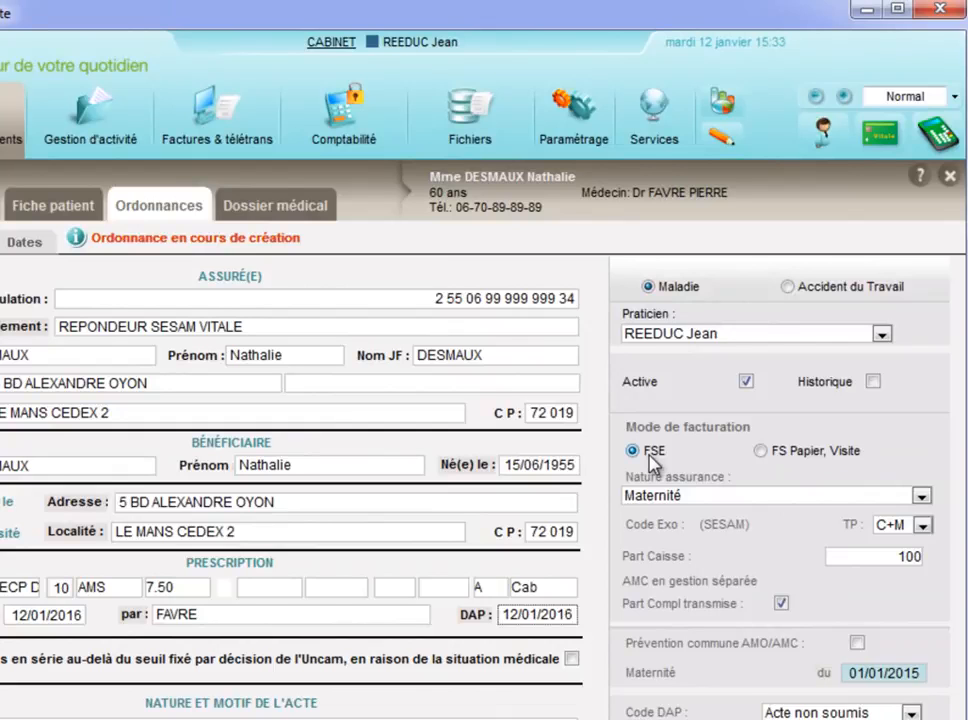
Set the billing mode to FS Papier, Visite and the insurance nature to Maladie.
click(776, 455)
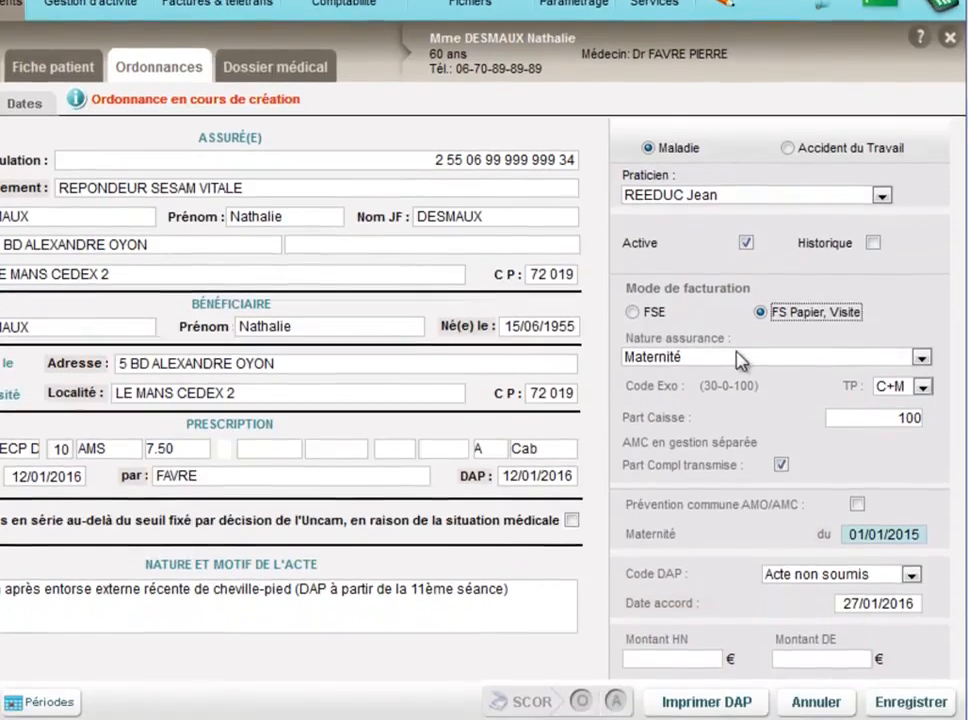
click(733, 496)
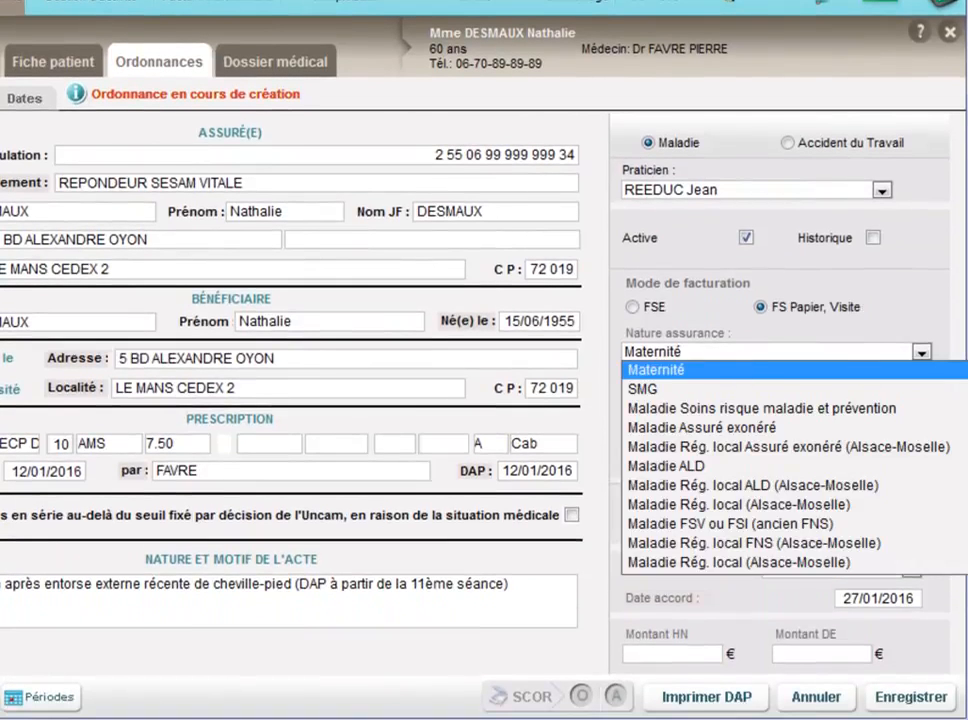
scroll(735, 420, up, 2)
click(735, 372)
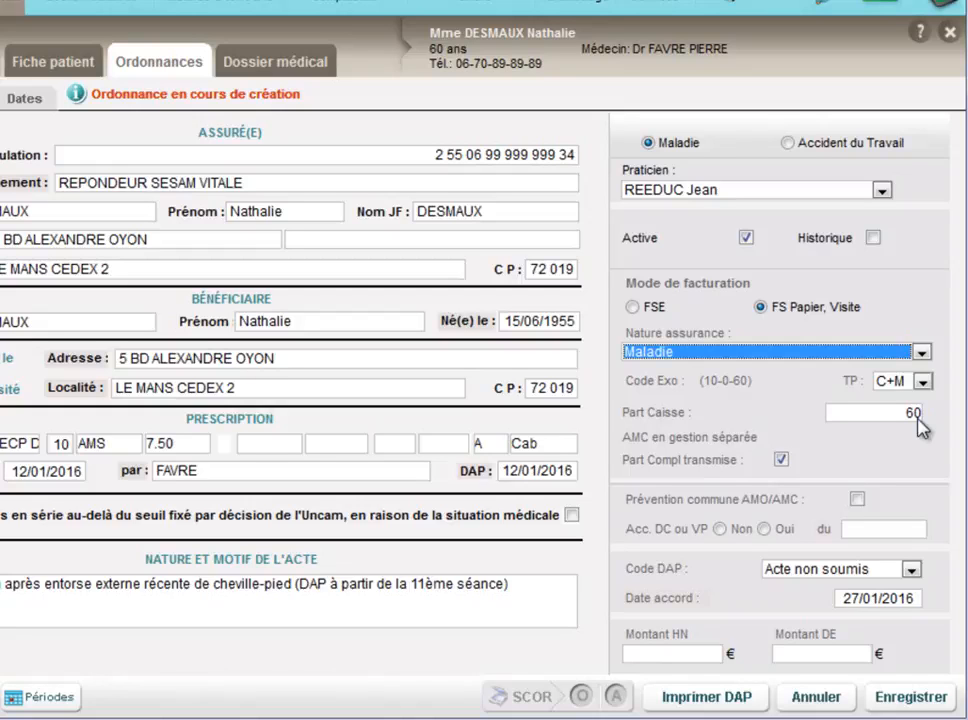
Try Maladie ALD as the insurance nature and return it to Maladie.
click(741, 353)
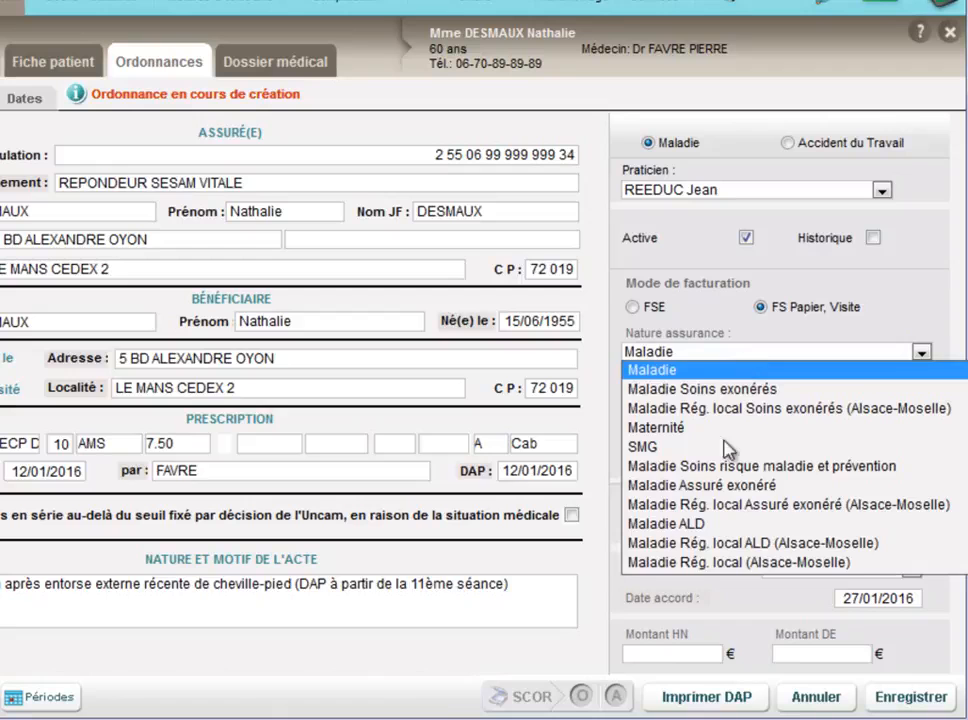
click(688, 524)
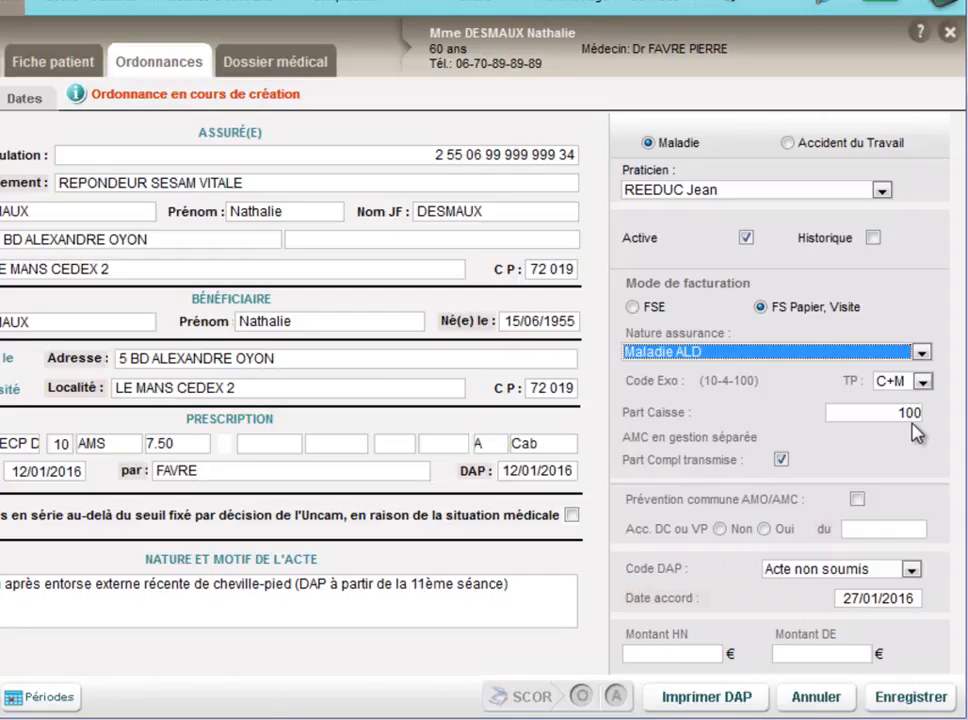
click(795, 356)
click(706, 370)
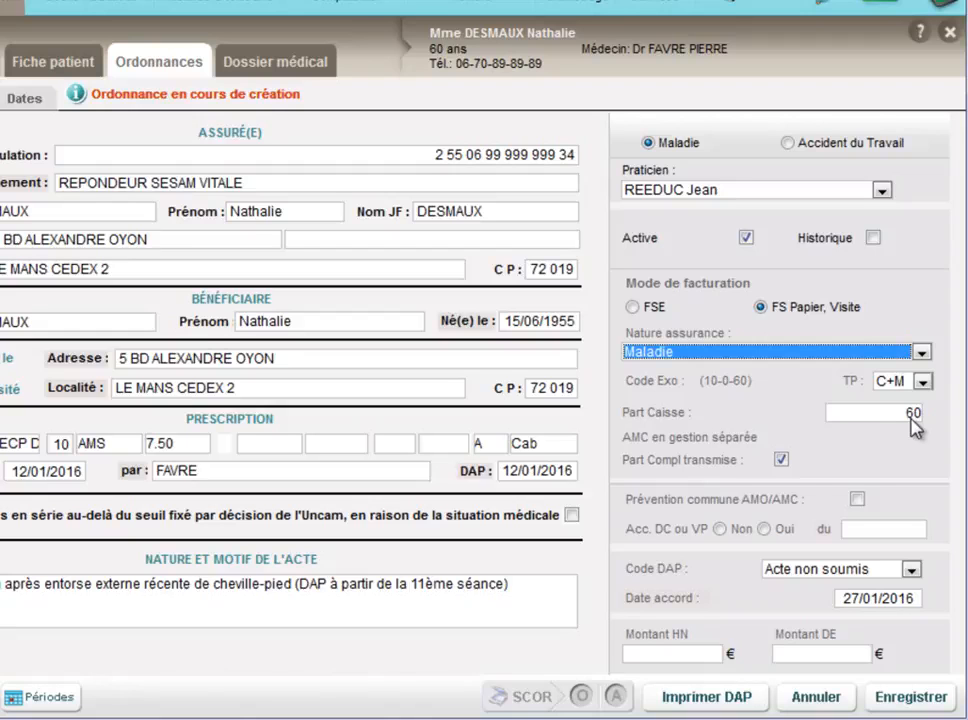
Mark Acc. DC ou VP as Non and set the DAP code to Pas de réponse.
mouse_move(790, 466)
click(720, 529)
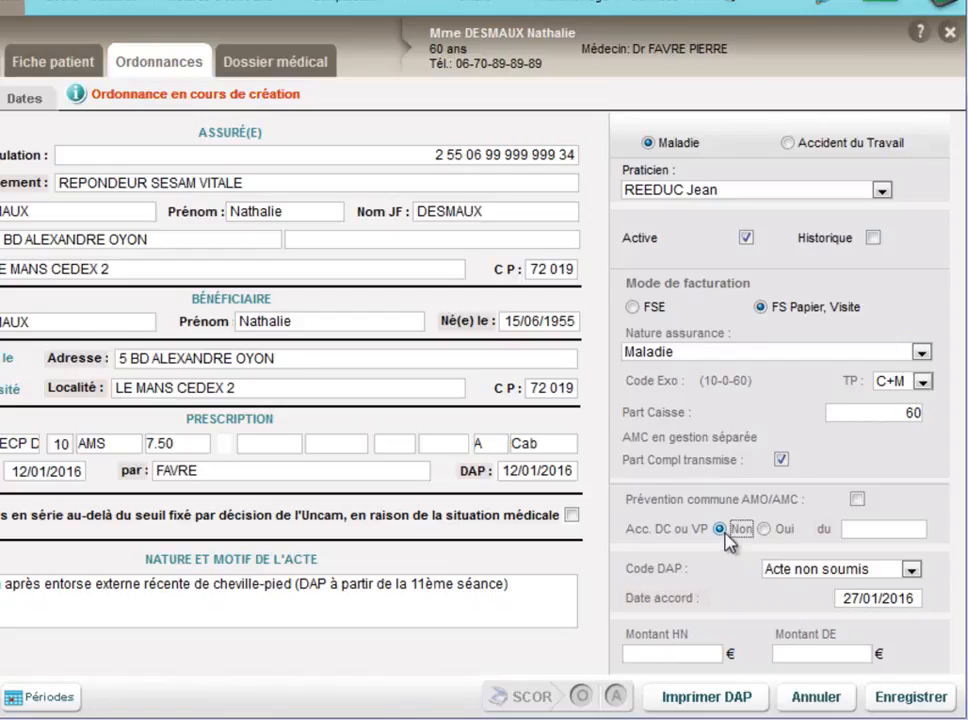
mouse_move(745, 512)
click(833, 575)
click(825, 588)
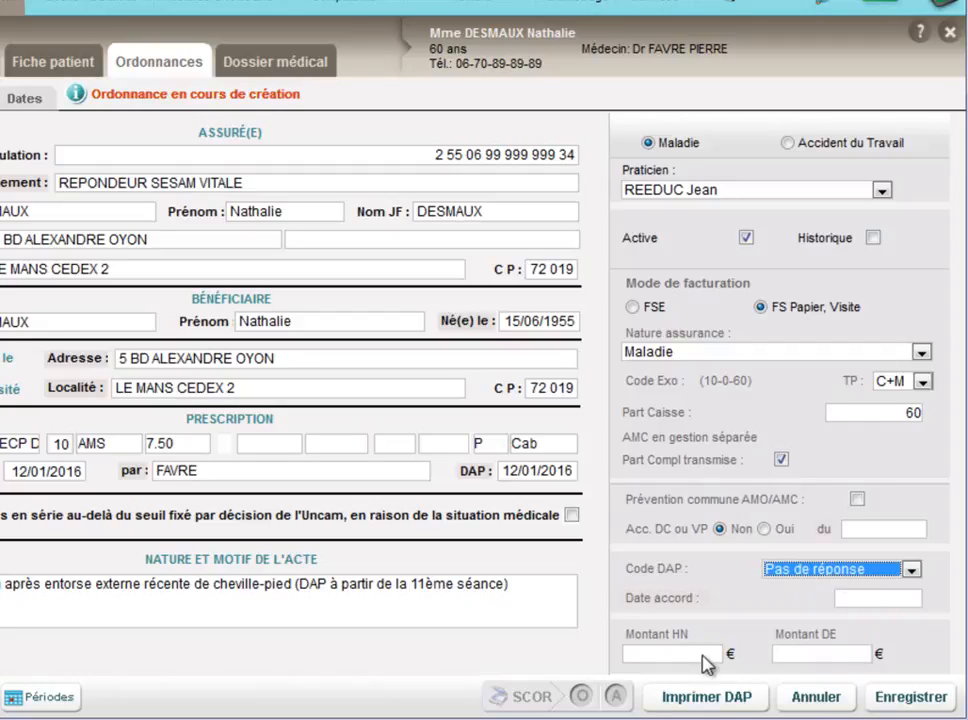
Leave the Montant HN and Montant DE amounts blank and save the prescription.
click(708, 655)
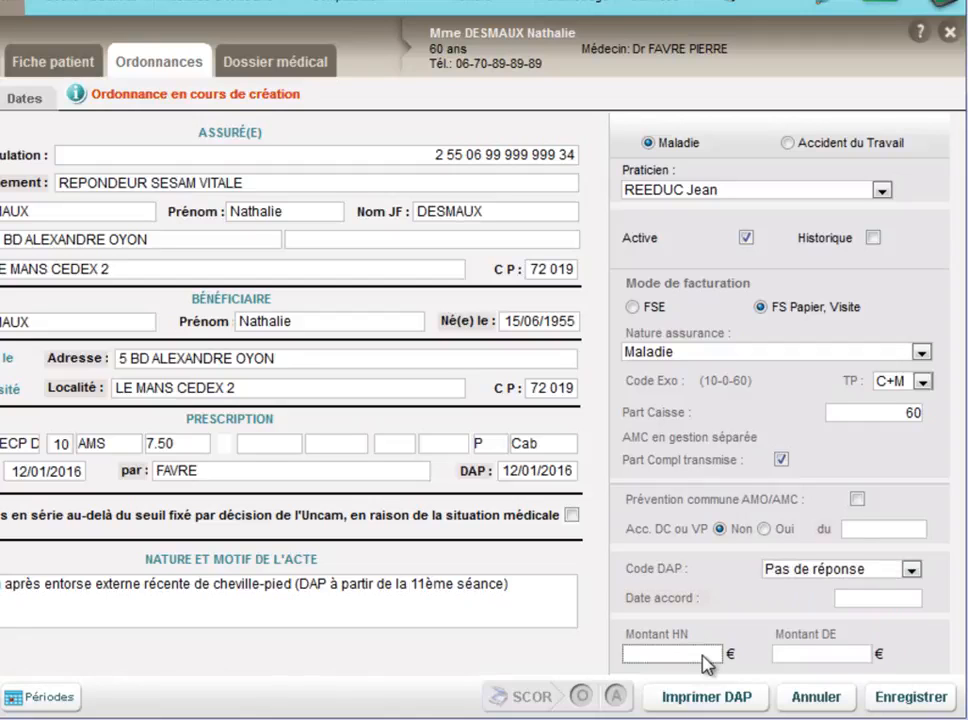
click(810, 656)
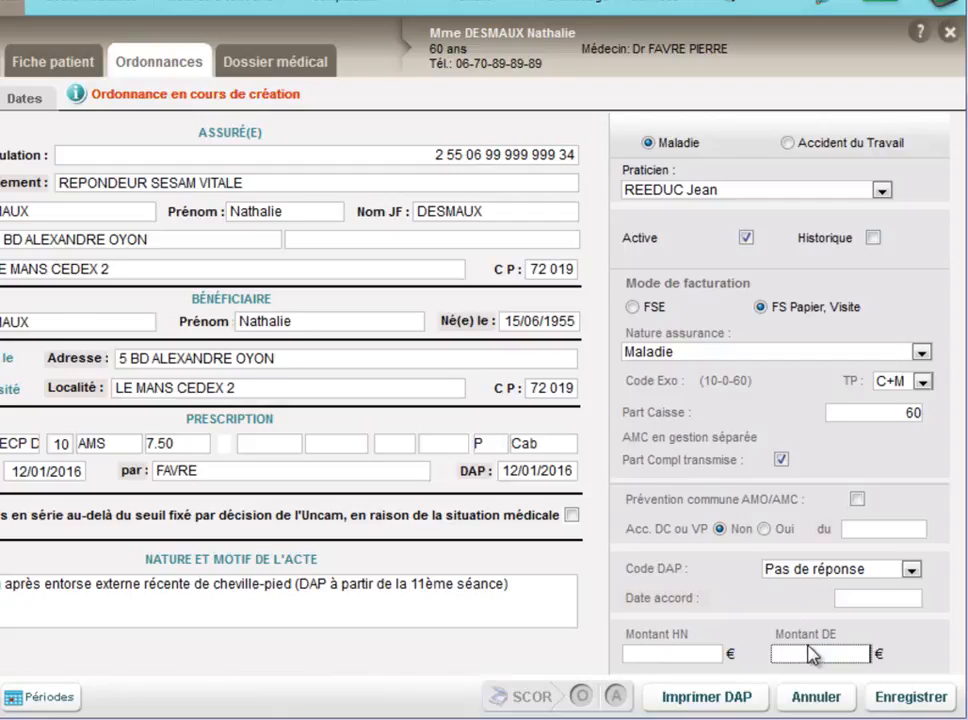
click(911, 704)
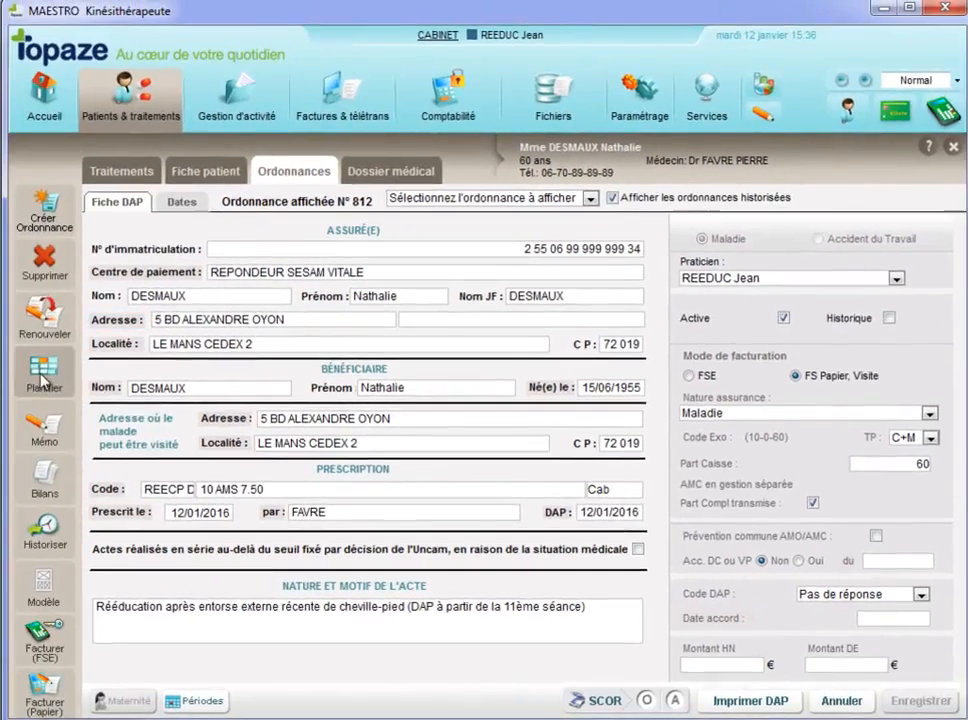
Review the prescription's session planning options and its SCOR scanning window for a normal prescription, closing each without changes.
click(42, 374)
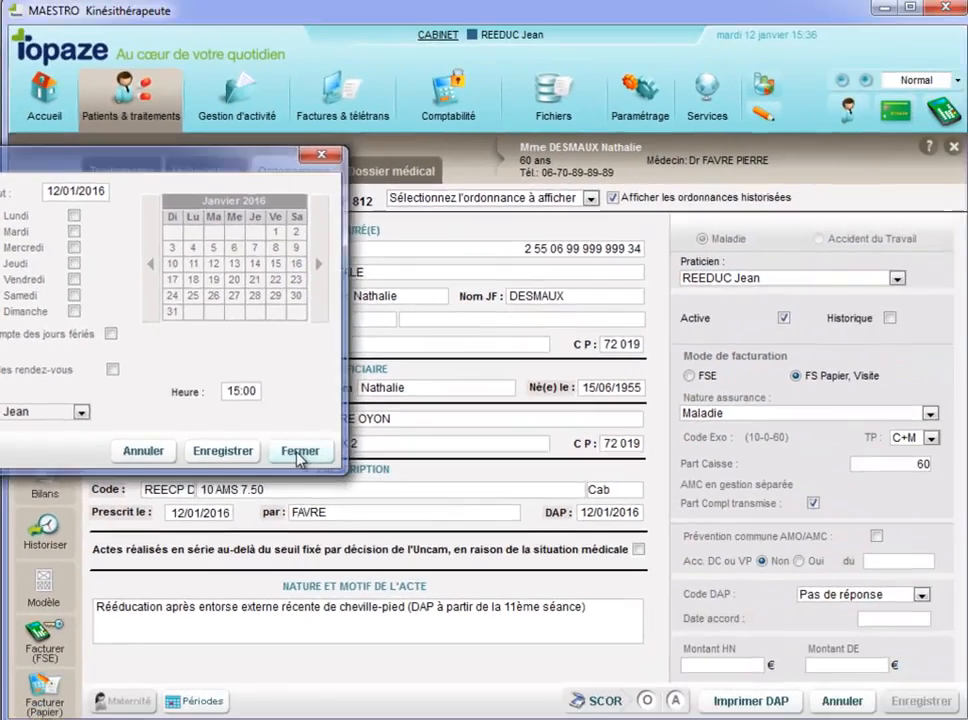
click(434, 511)
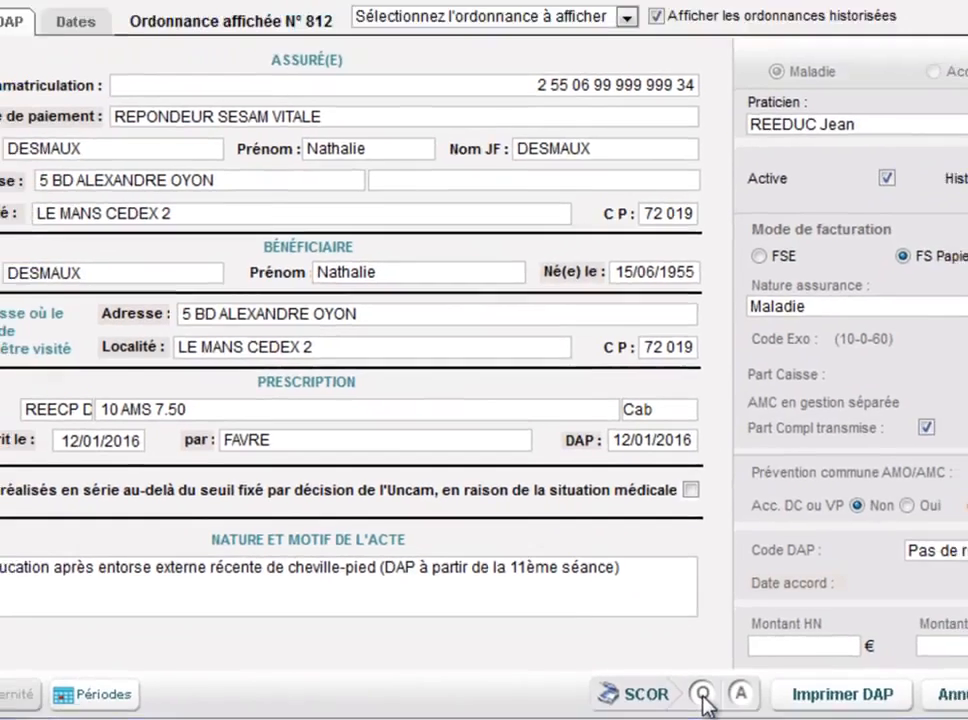
click(724, 697)
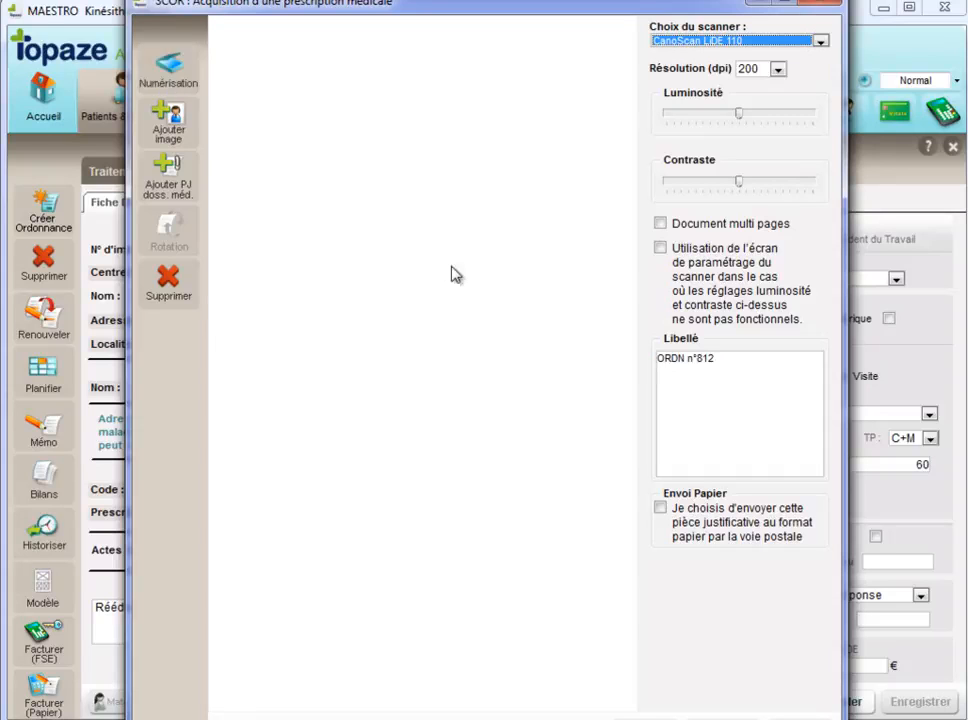
click(801, 718)
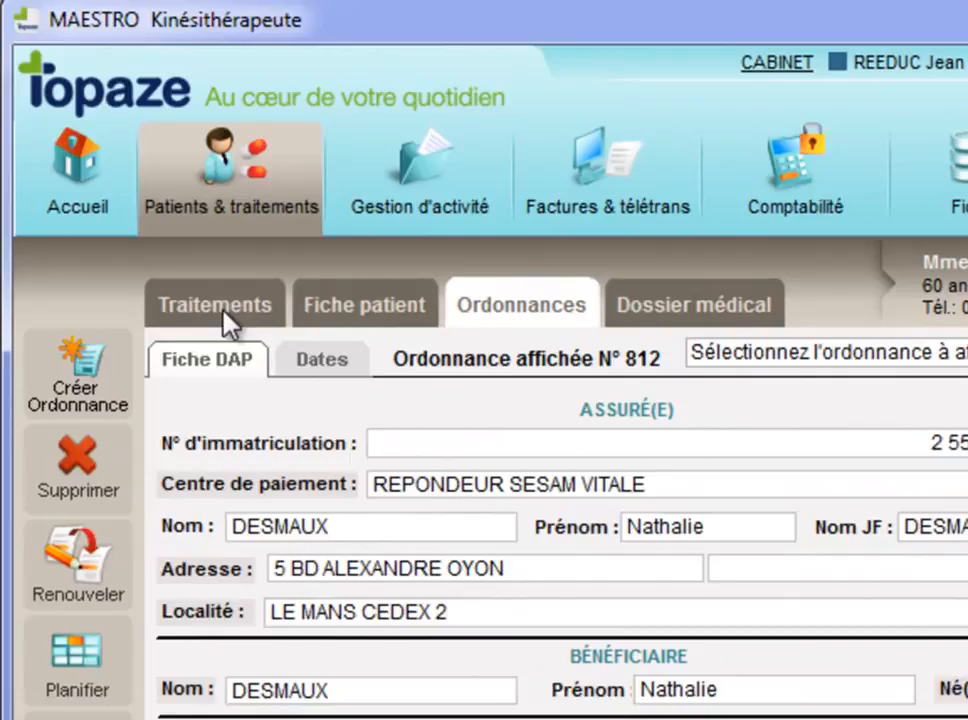
In the Pointage list of treatments for 12/01/2016, check in the session of the patient with 12 of 15 planned sessions completed.
click(222, 312)
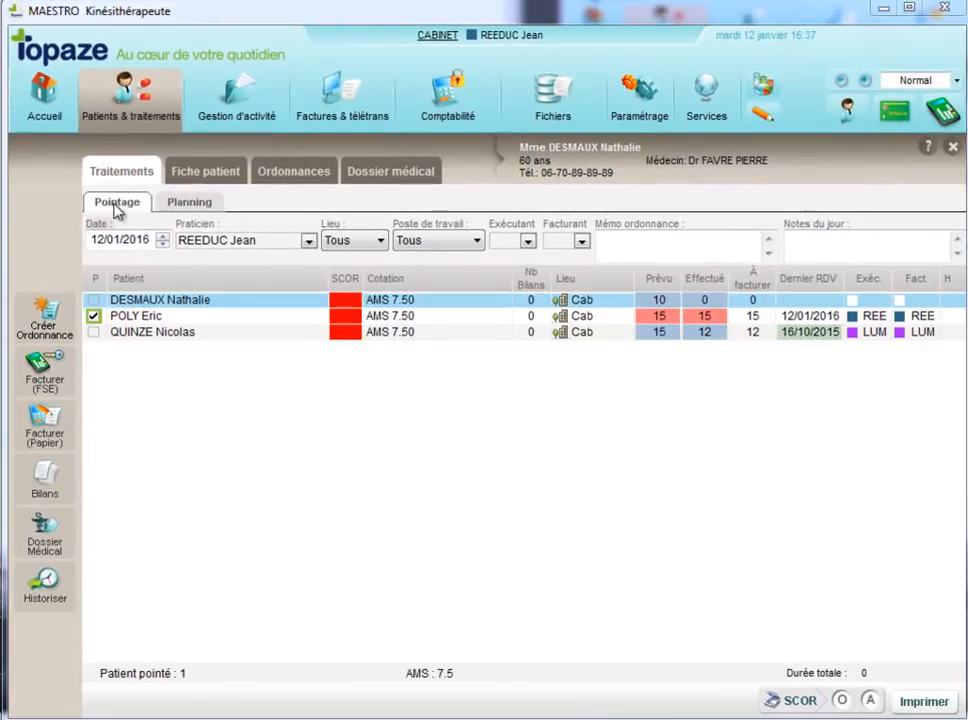
click(123, 241)
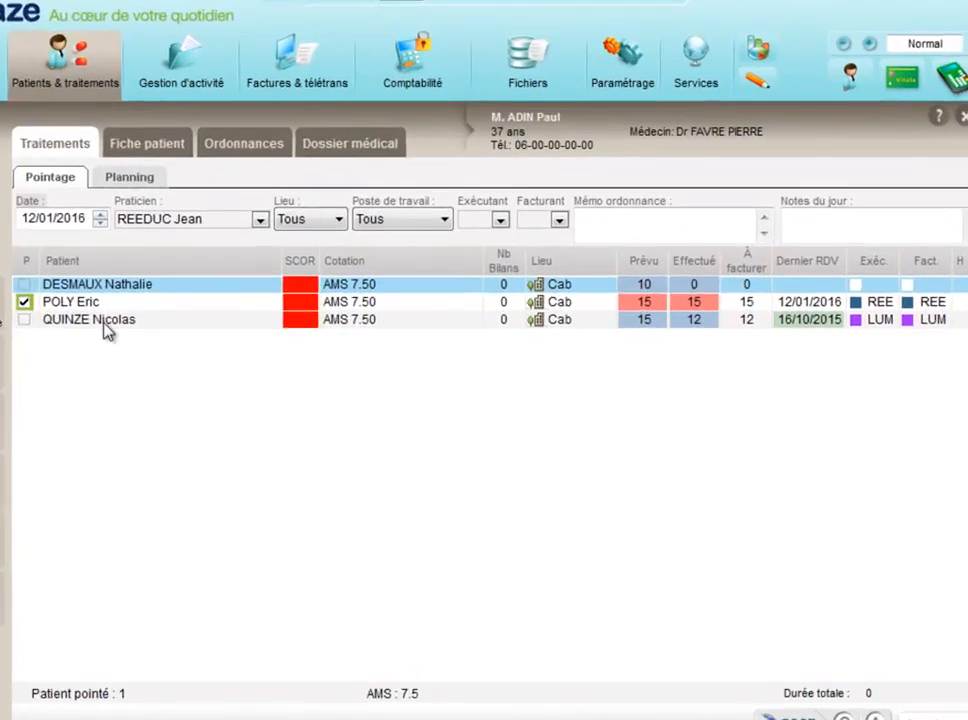
click(108, 330)
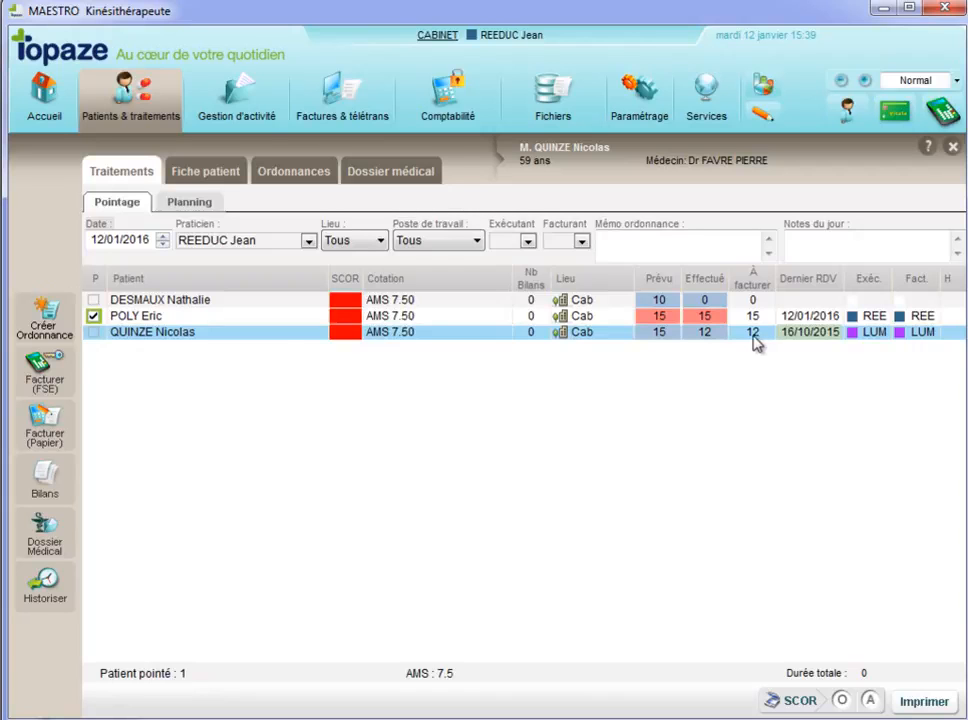
click(93, 332)
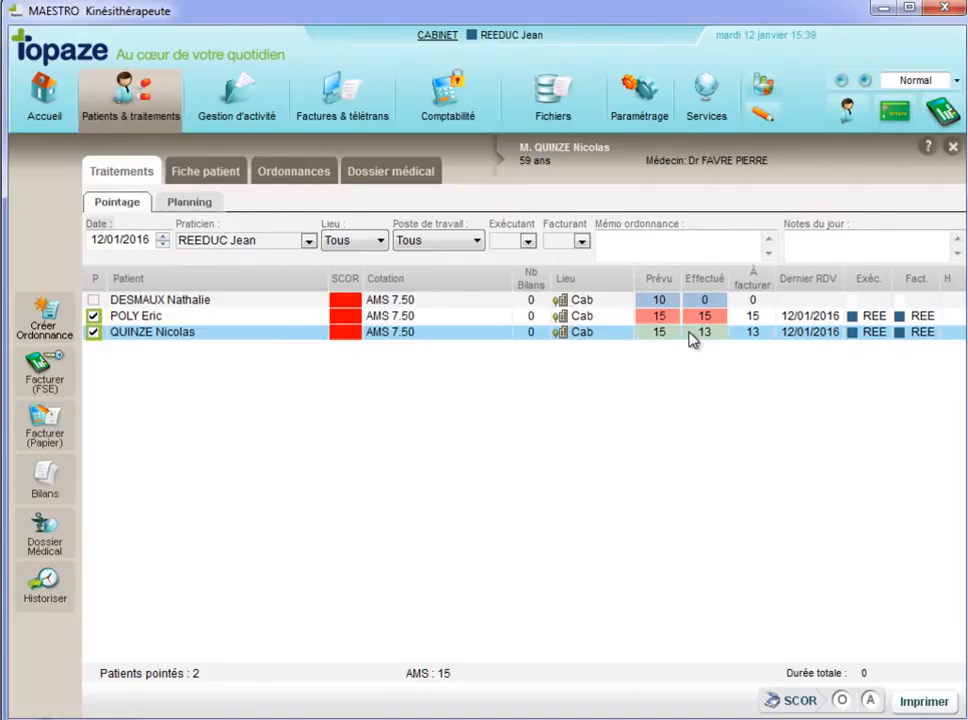
Add a BDK K bilan act dated 12/01/2016 to the checked-in patient's treatment, and view the option for drawing up a bilan.
click(45, 476)
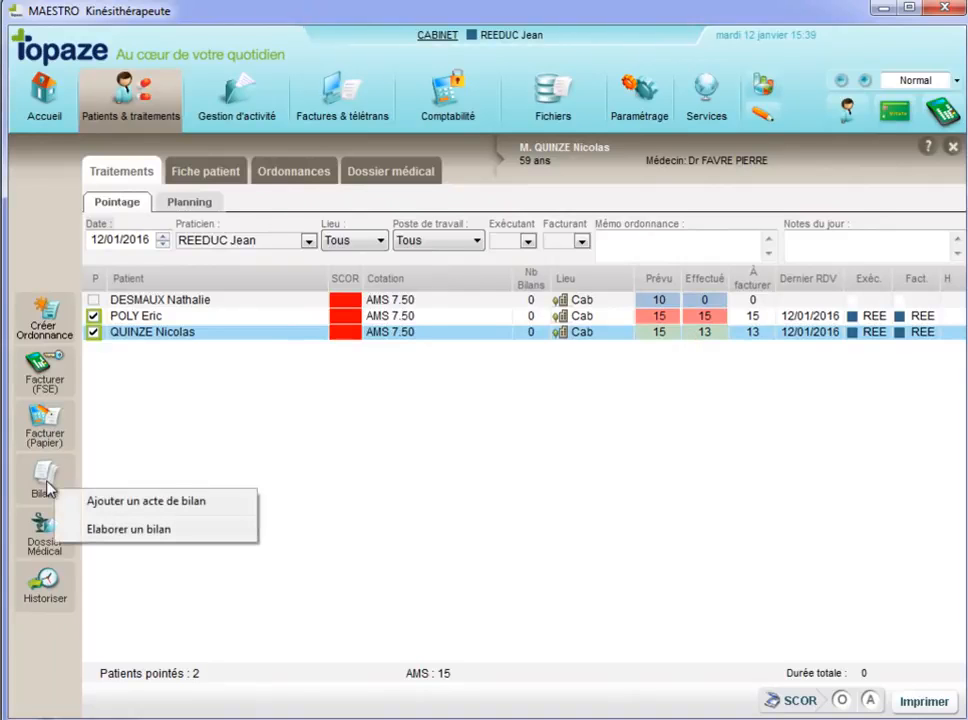
click(124, 503)
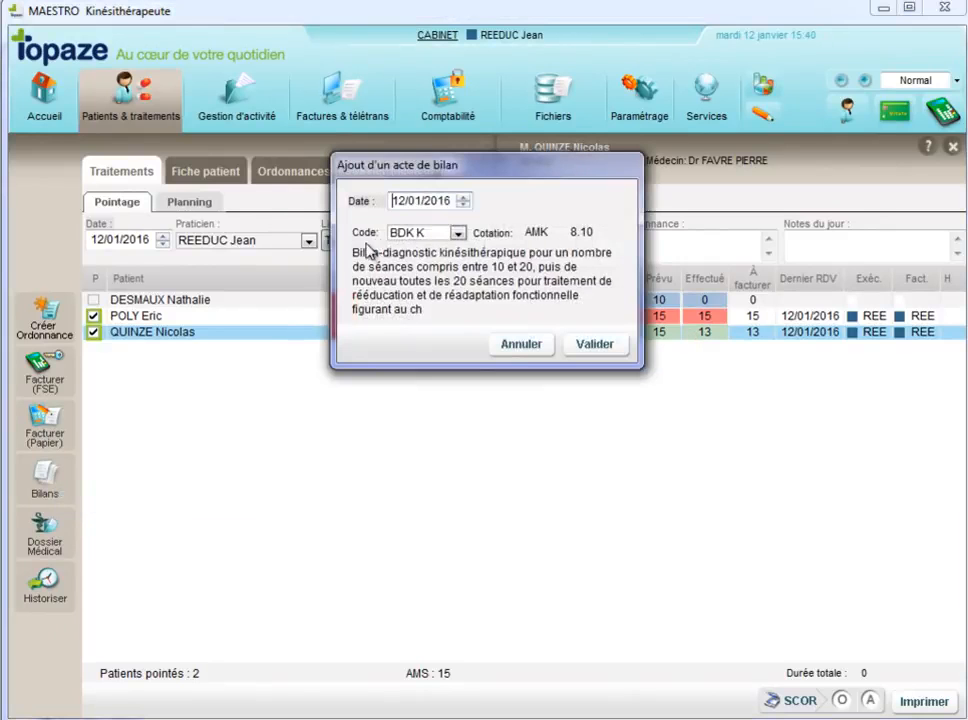
click(590, 343)
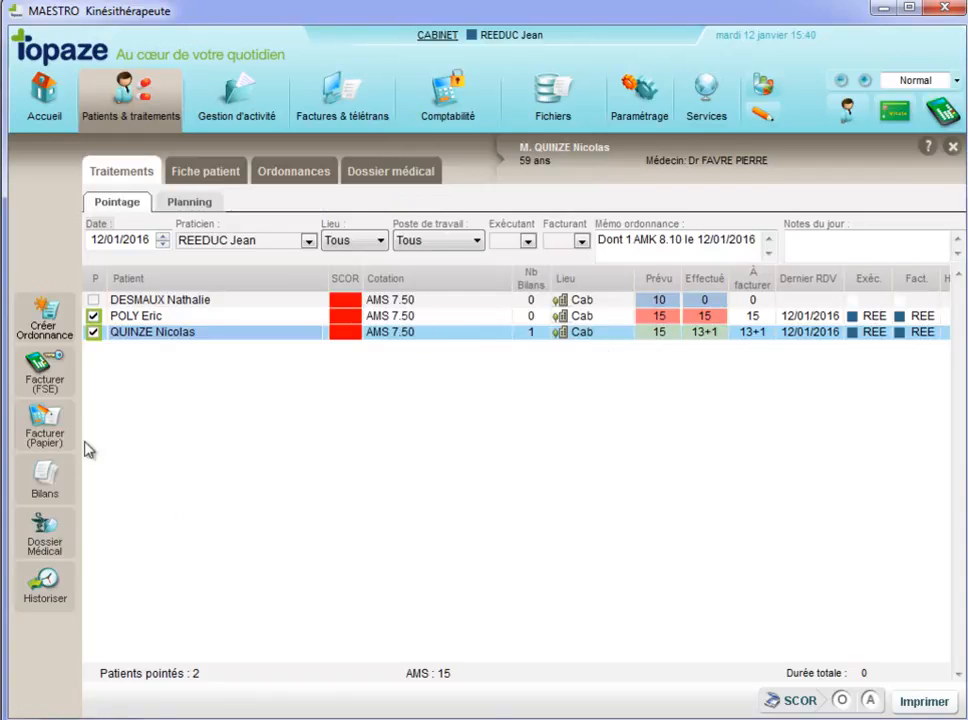
click(67, 490)
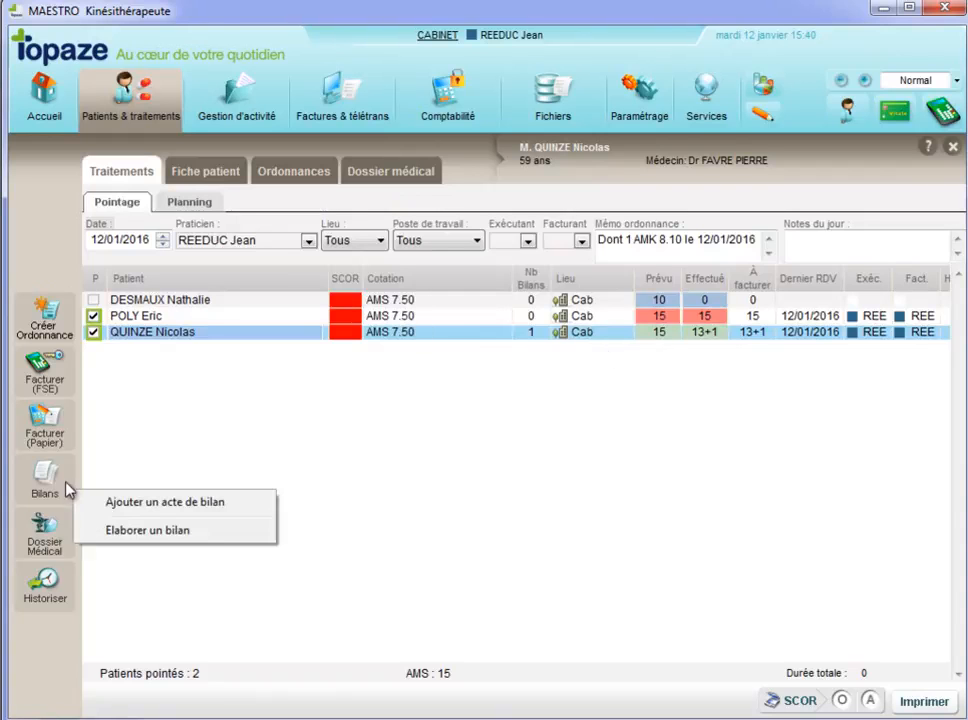
click(127, 545)
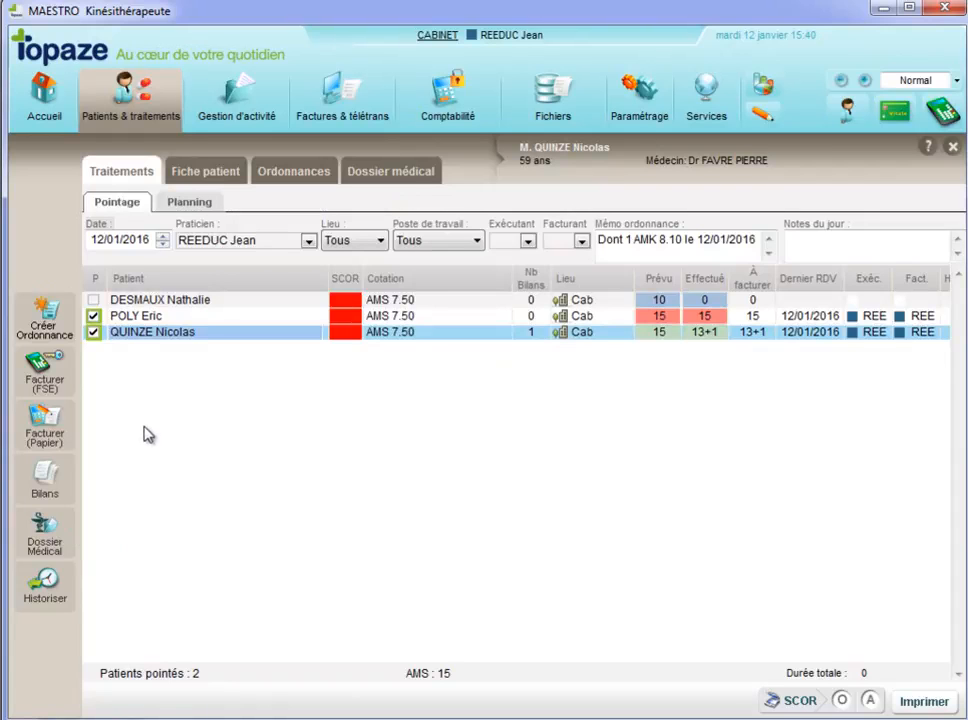